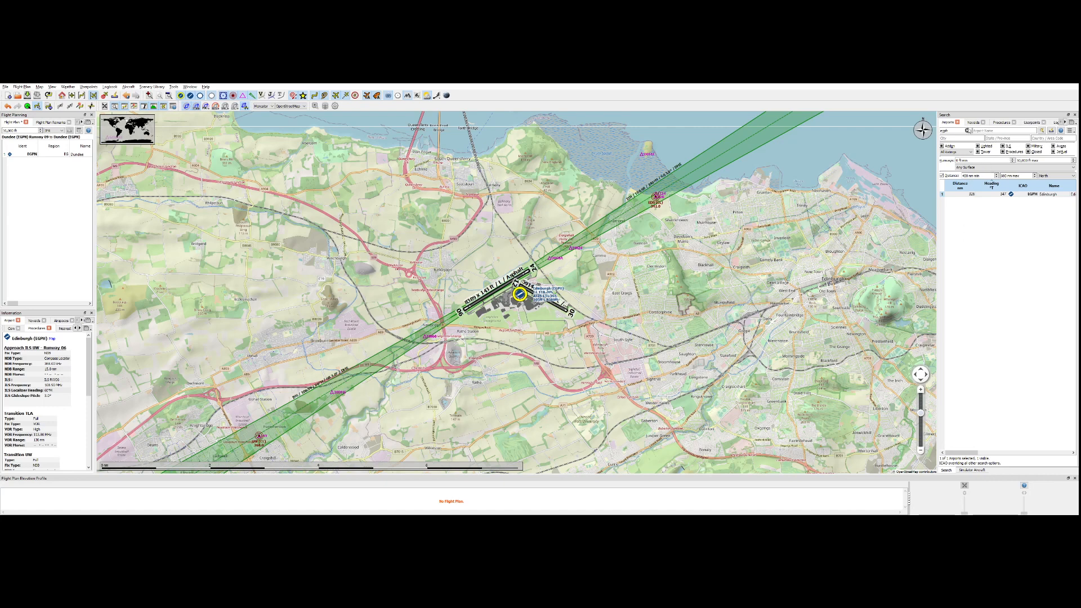
List the procedures for Edinburgh (EGPH) and filter them to departure procedures only.
click(1000, 122)
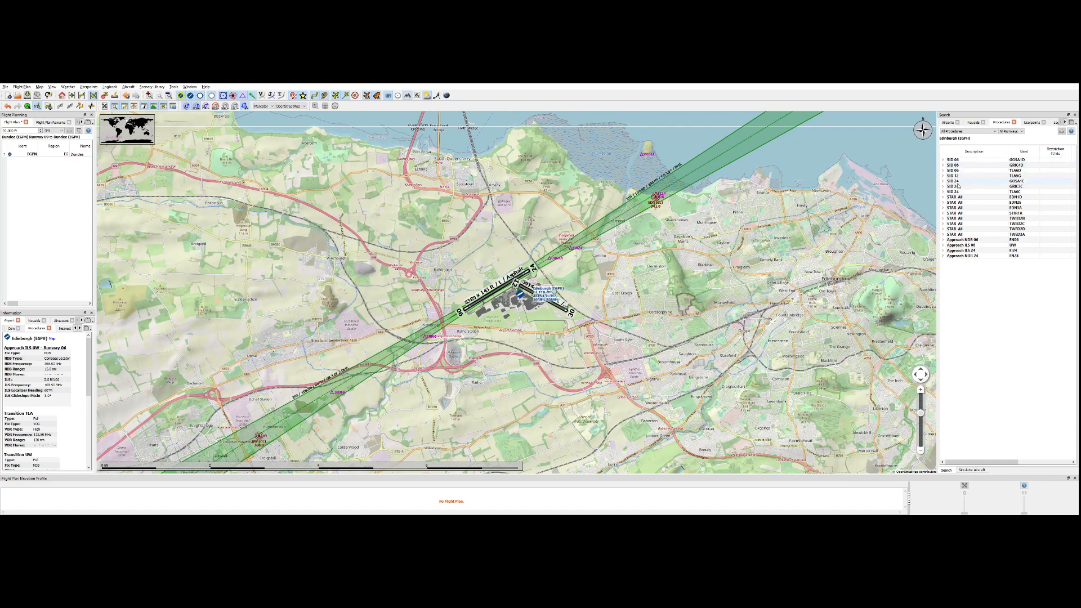
click(953, 142)
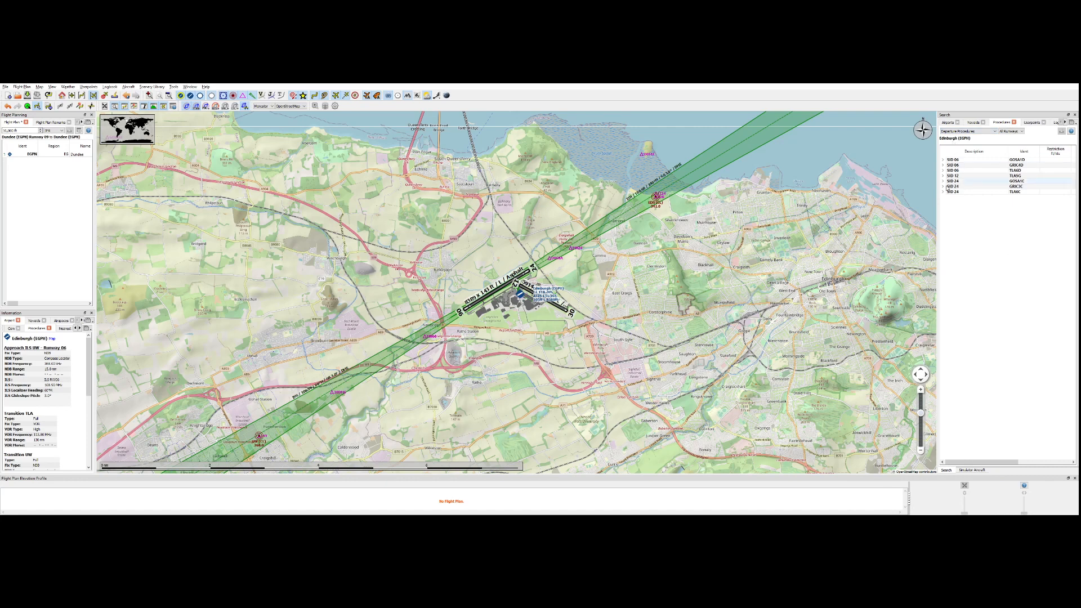
click(978, 132)
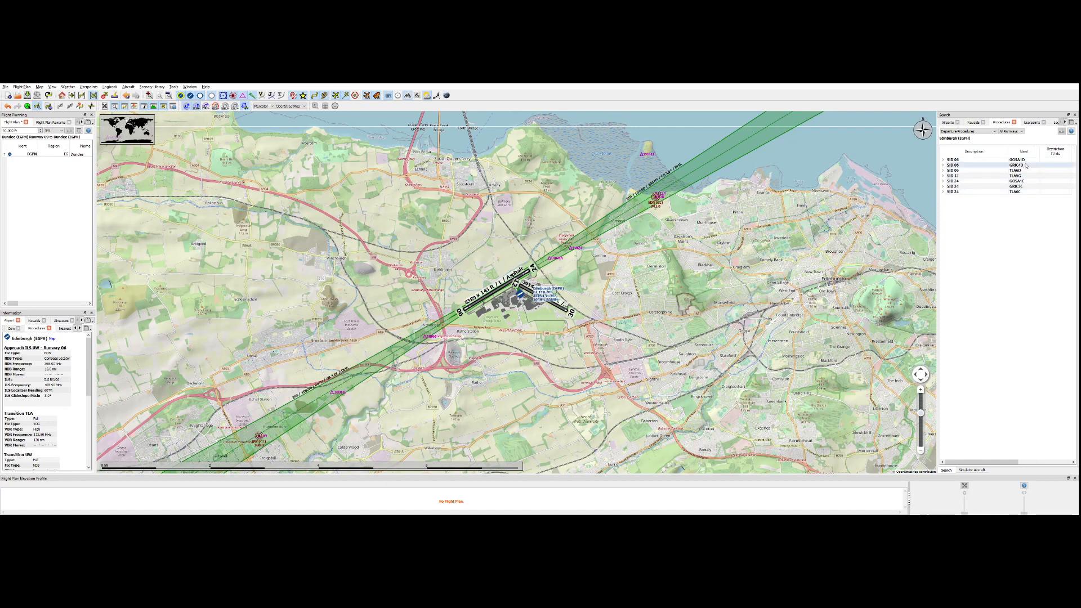
Expand the legs of the runway 06 departure GOSA1D and preview its route on the map.
click(943, 161)
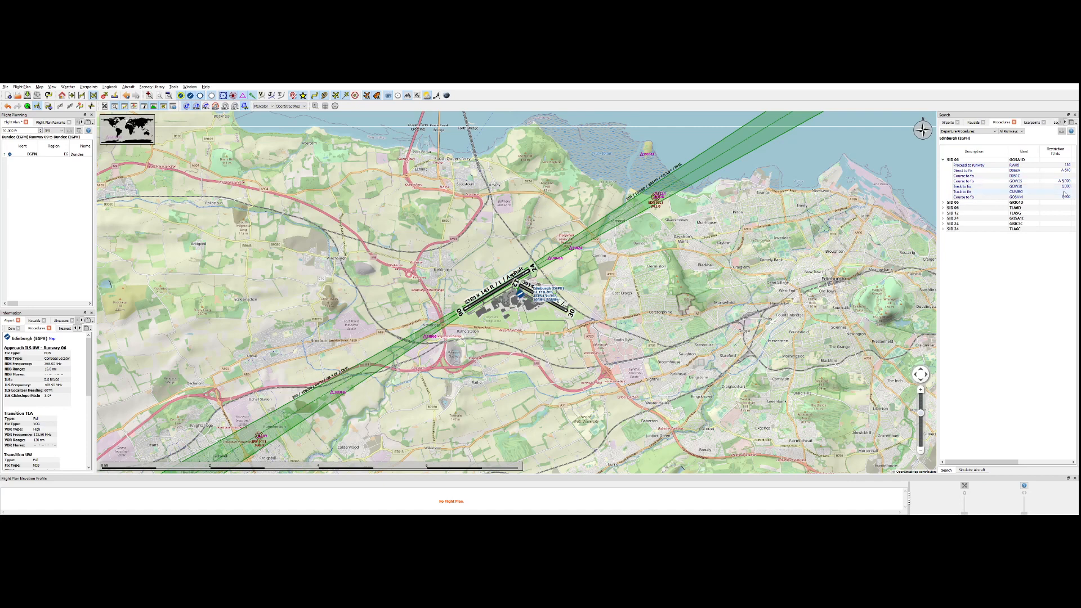
click(951, 160)
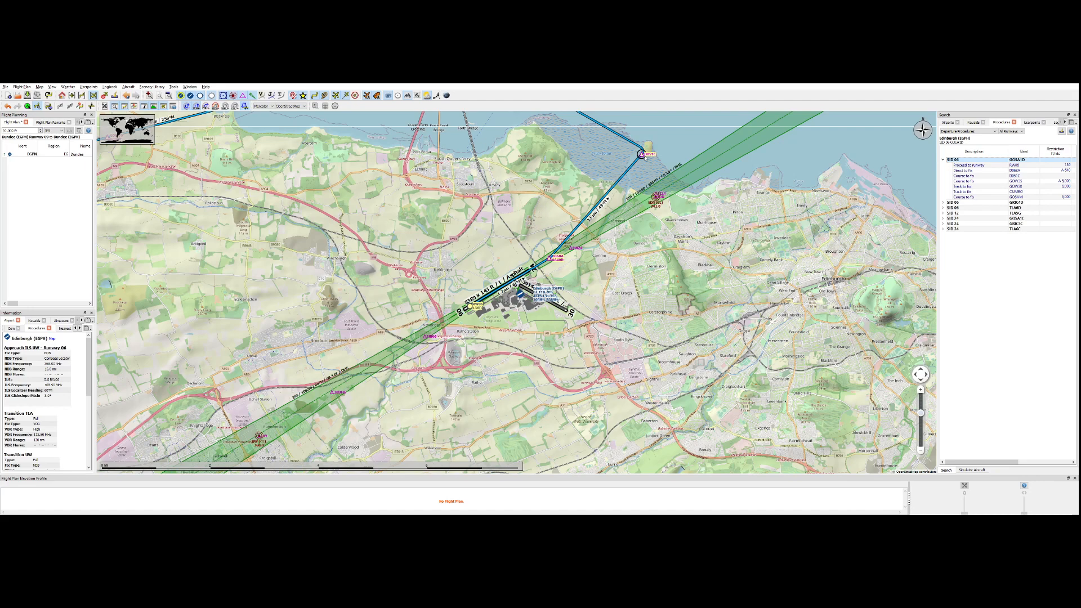
scroll(614, 161, down, 1)
click(614, 161)
drag(519, 114, 532, 205)
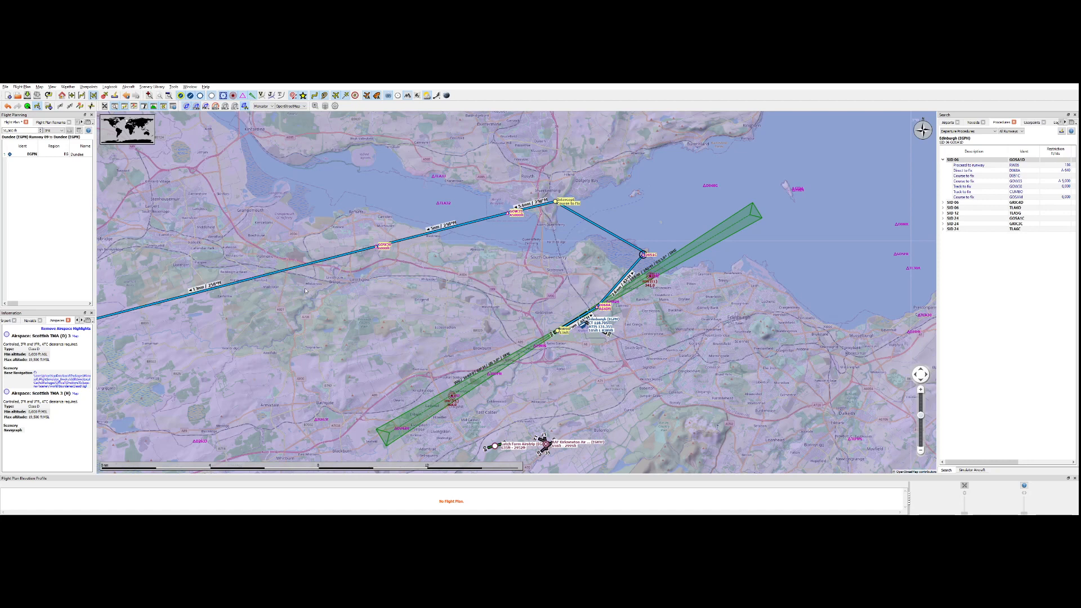
Compare the routes of the three runway 06 departures on the map by previewing each one.
click(954, 204)
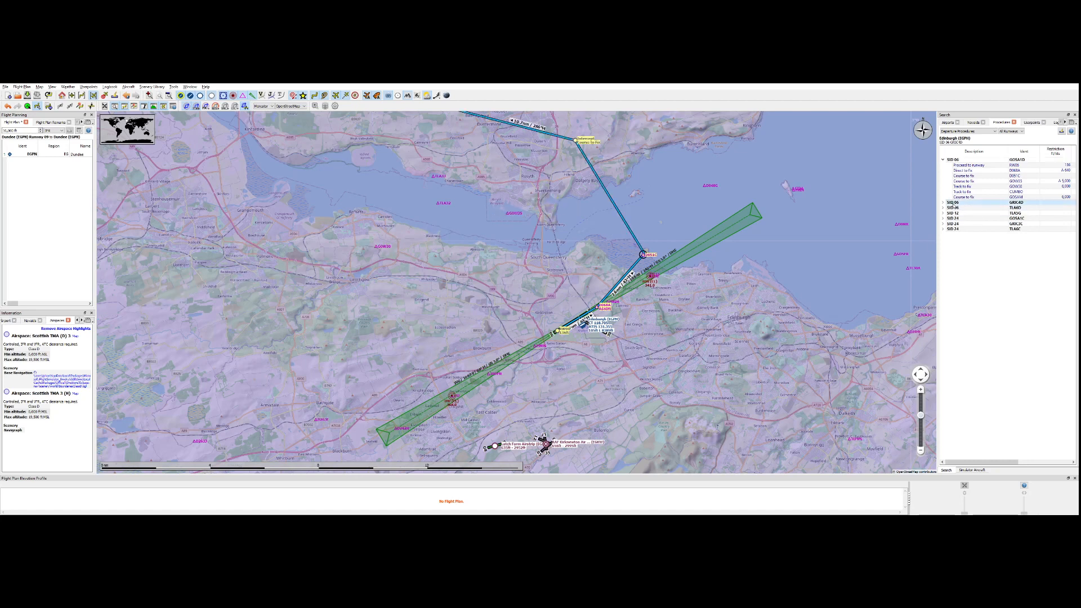
click(954, 207)
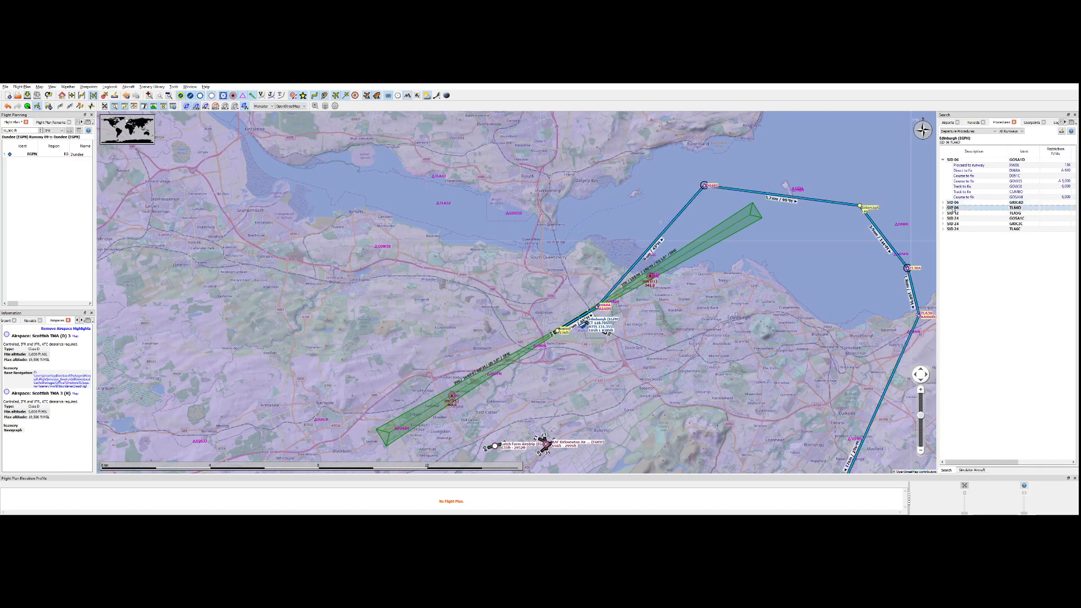
click(961, 161)
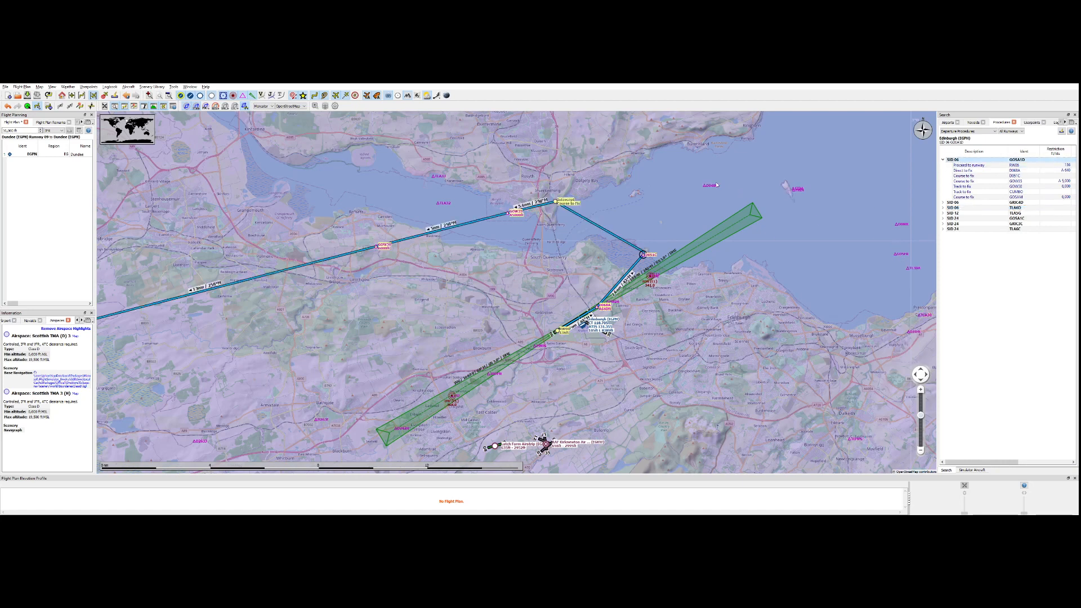
click(956, 203)
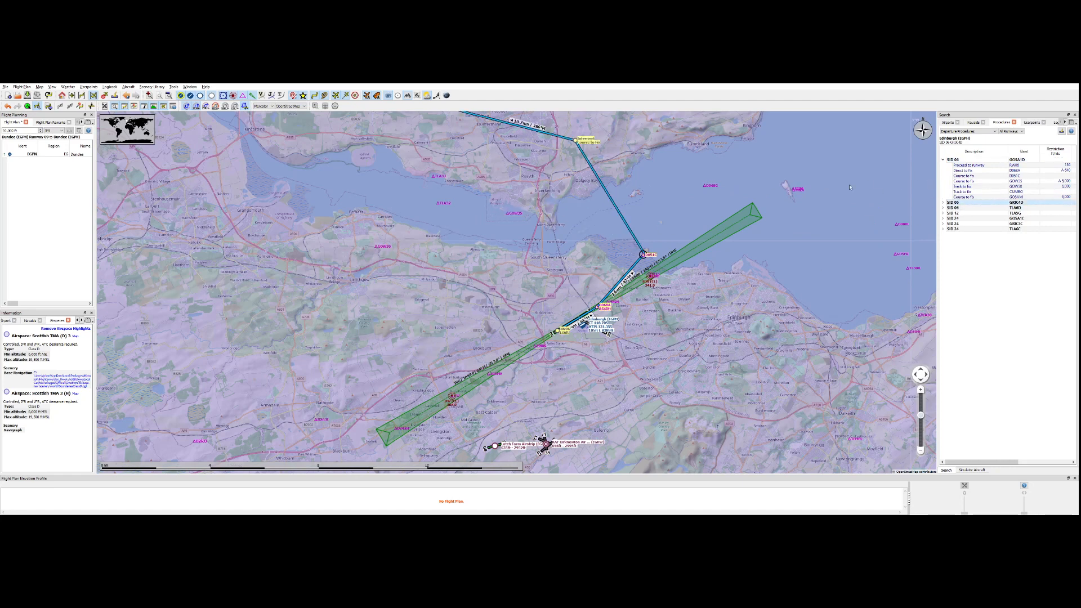
Preview the three runway 06 departures on a wider map area to see their full routes.
click(921, 451)
click(921, 451)
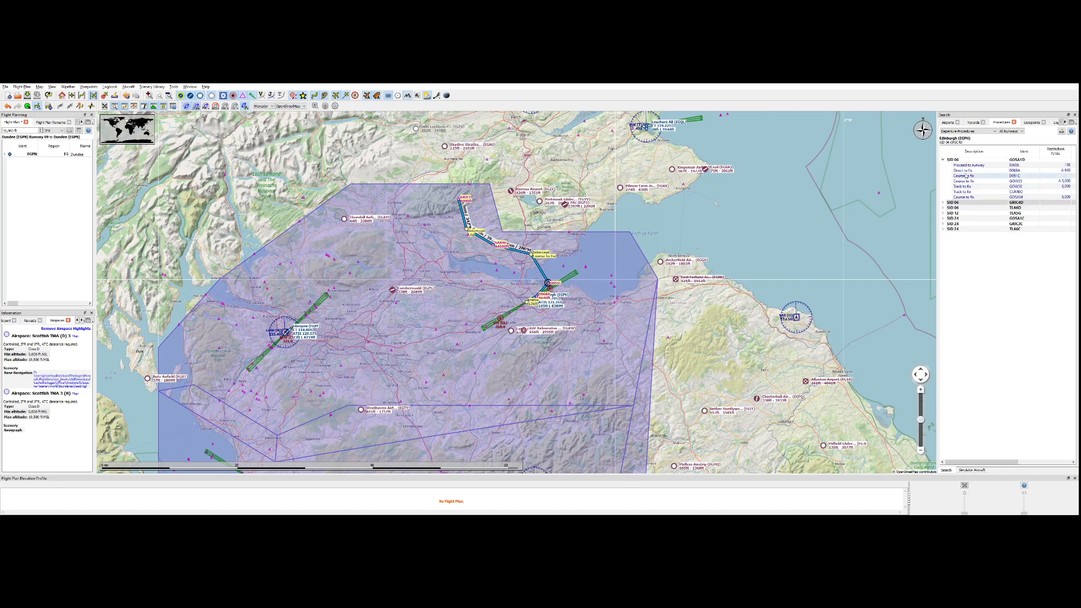
click(959, 161)
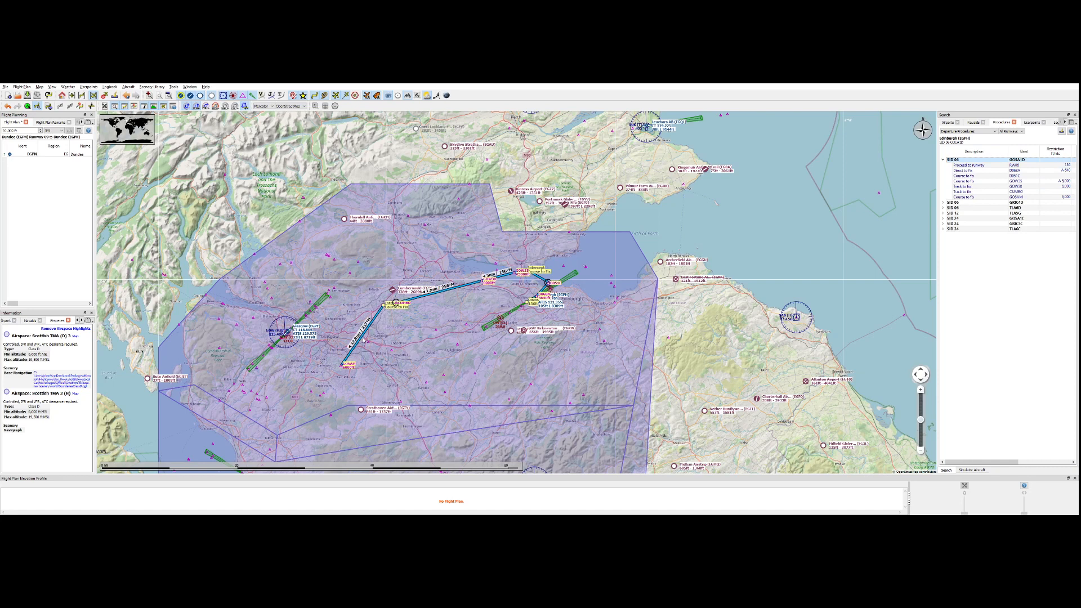
click(958, 203)
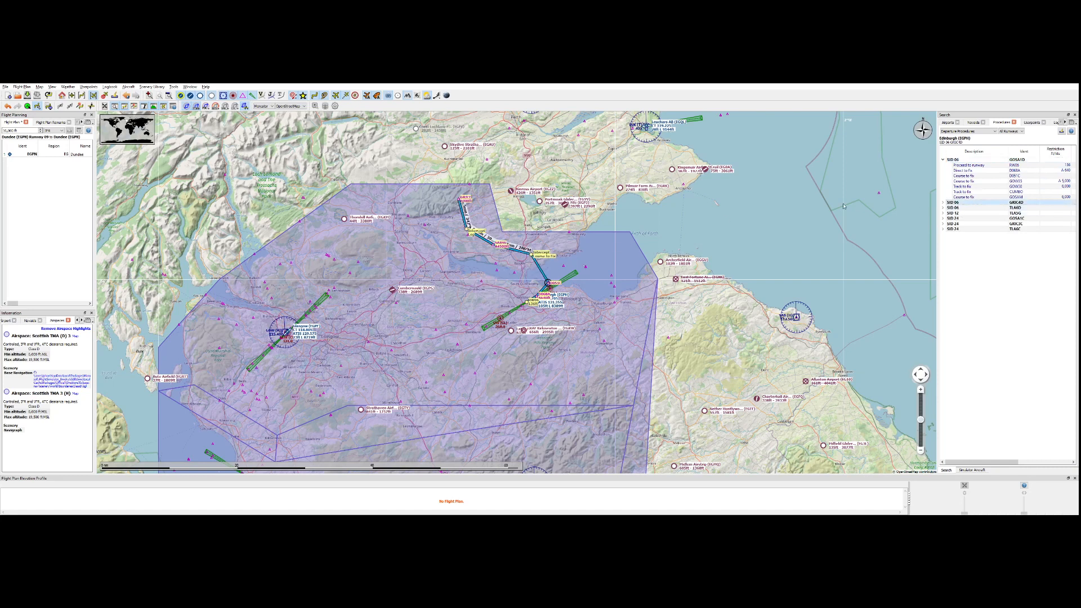
click(956, 208)
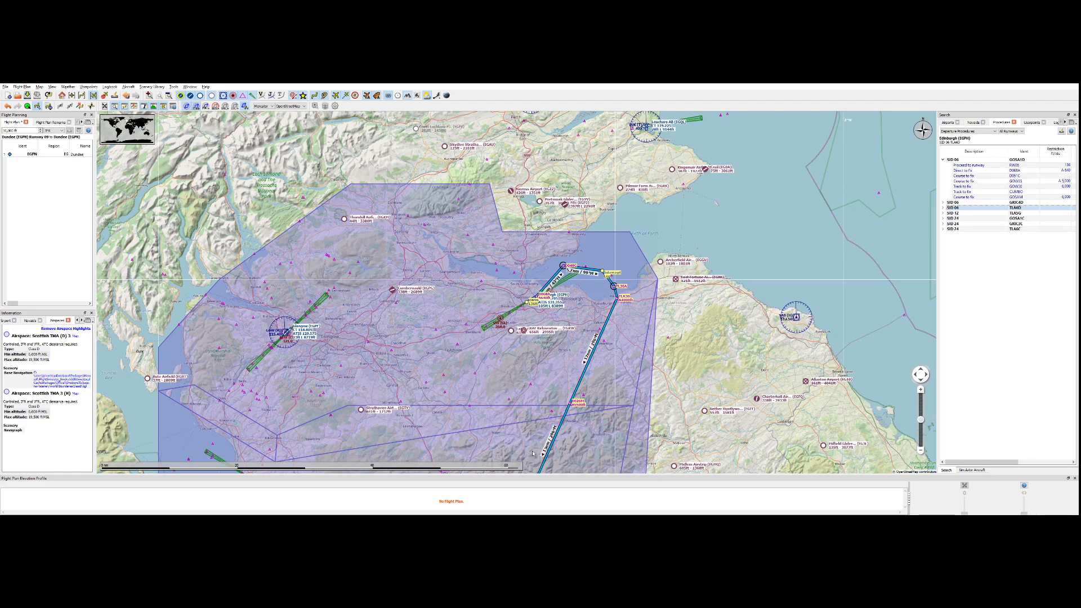
Preview the runway 24 departure GOSA1C and add it to the flight plan.
click(960, 220)
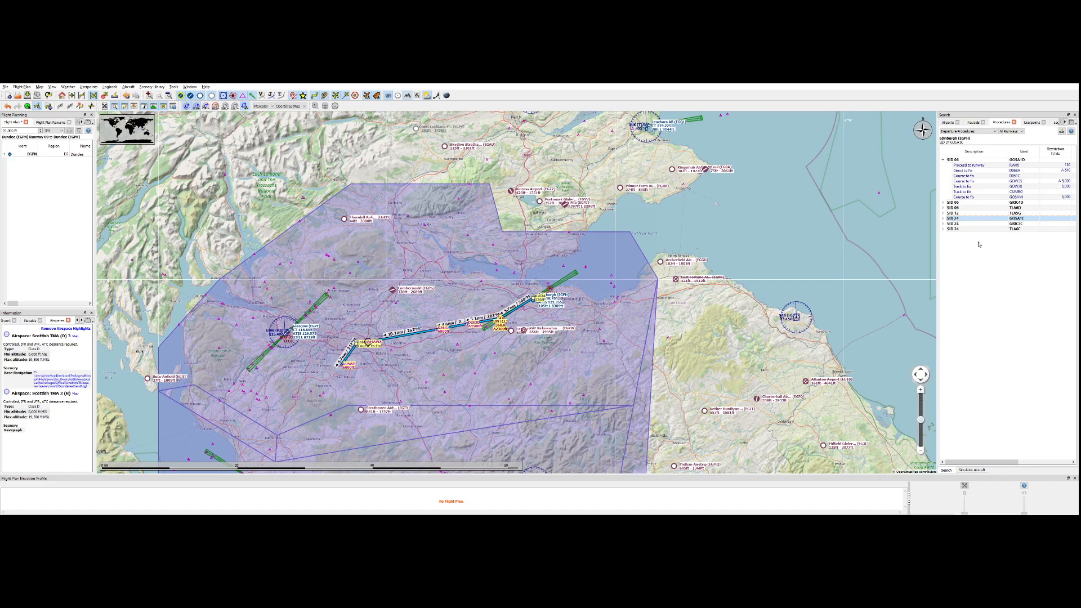
click(1010, 245)
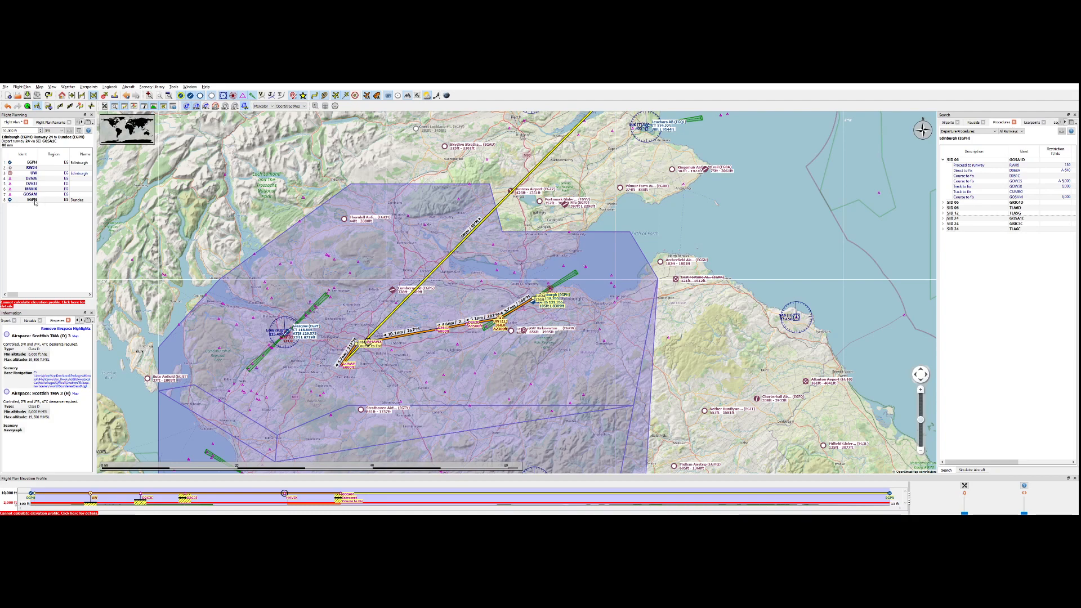
Remove the Dundee destination and the runway 24 departure procedure from the flight plan, leaving only Edinburgh.
click(35, 201)
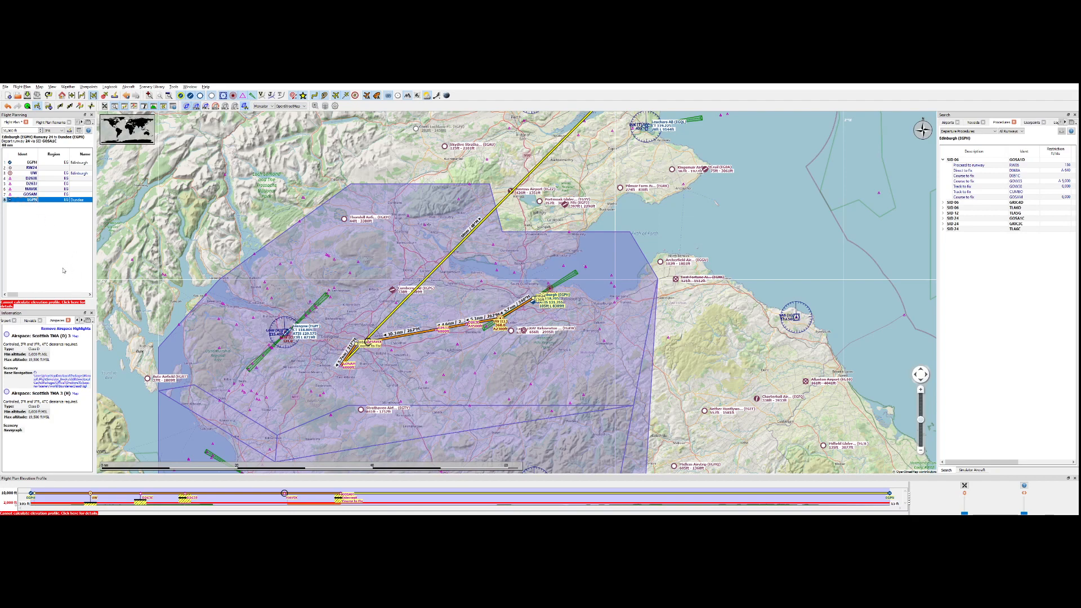
key(Delete)
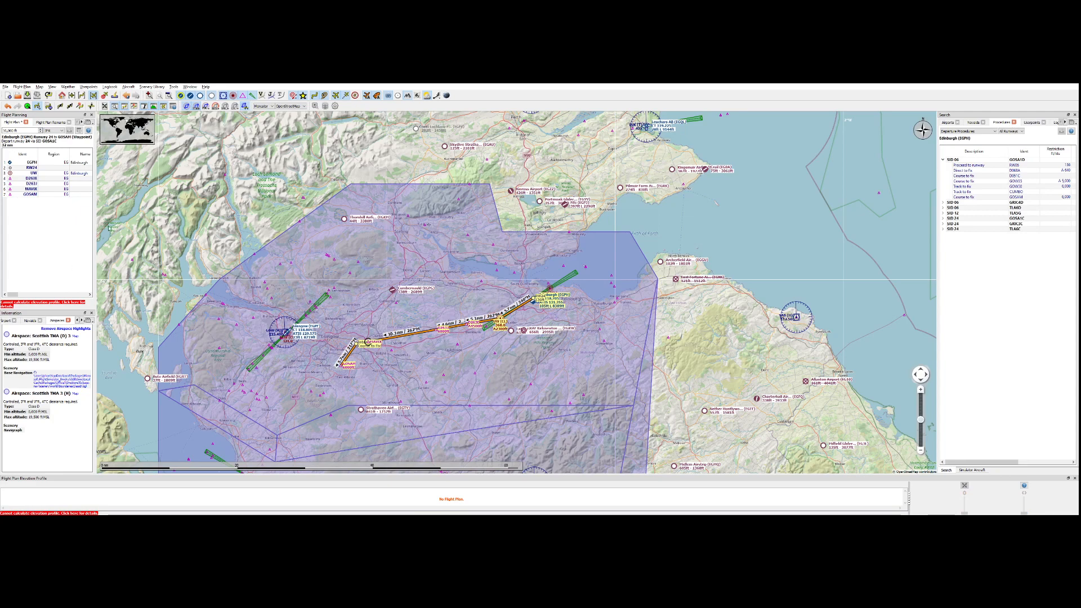
click(15, 168)
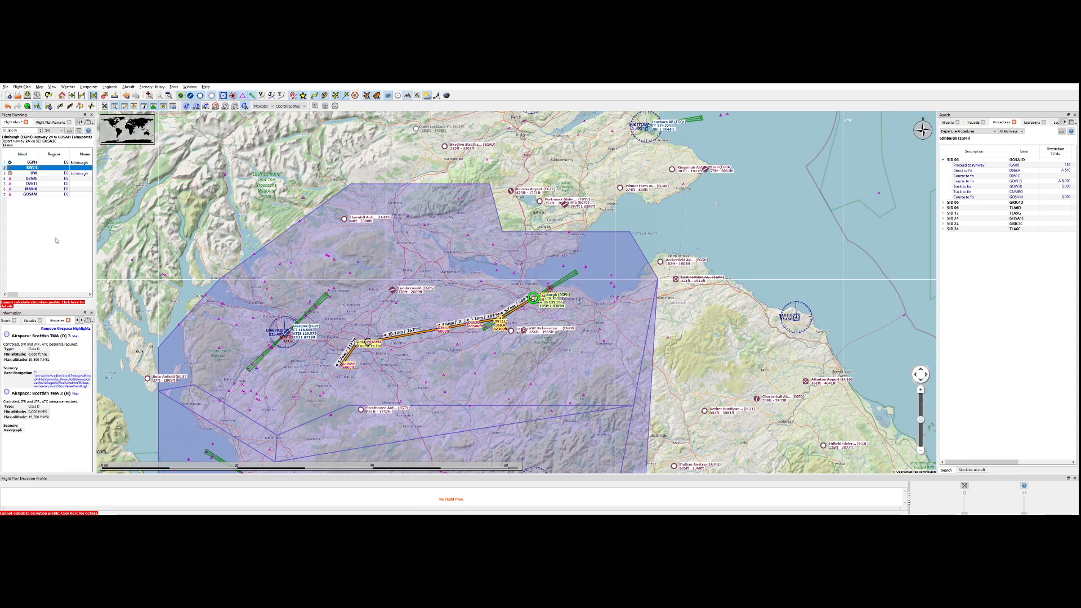
key(Delete)
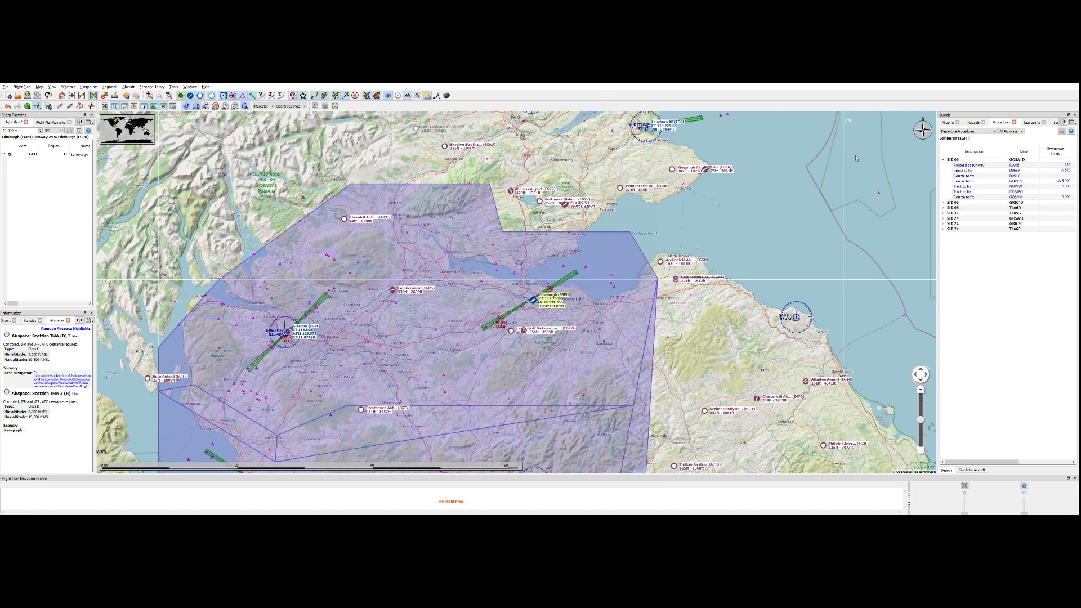
Filter the Edinburgh procedures to arrivals, expand the legs of STAR EDN1D and preview its full route on the map.
click(962, 147)
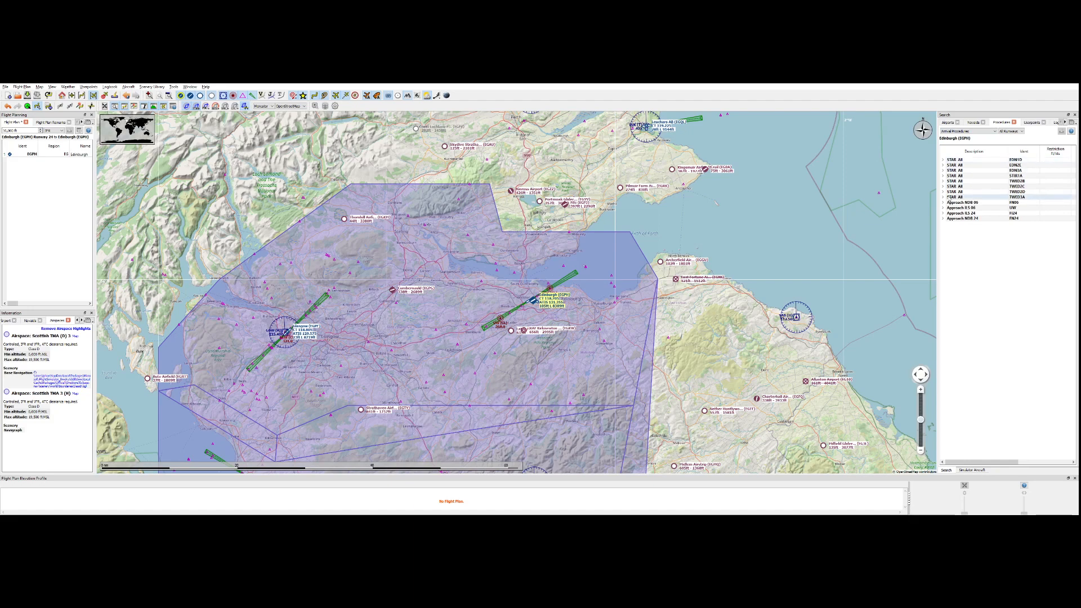
click(943, 160)
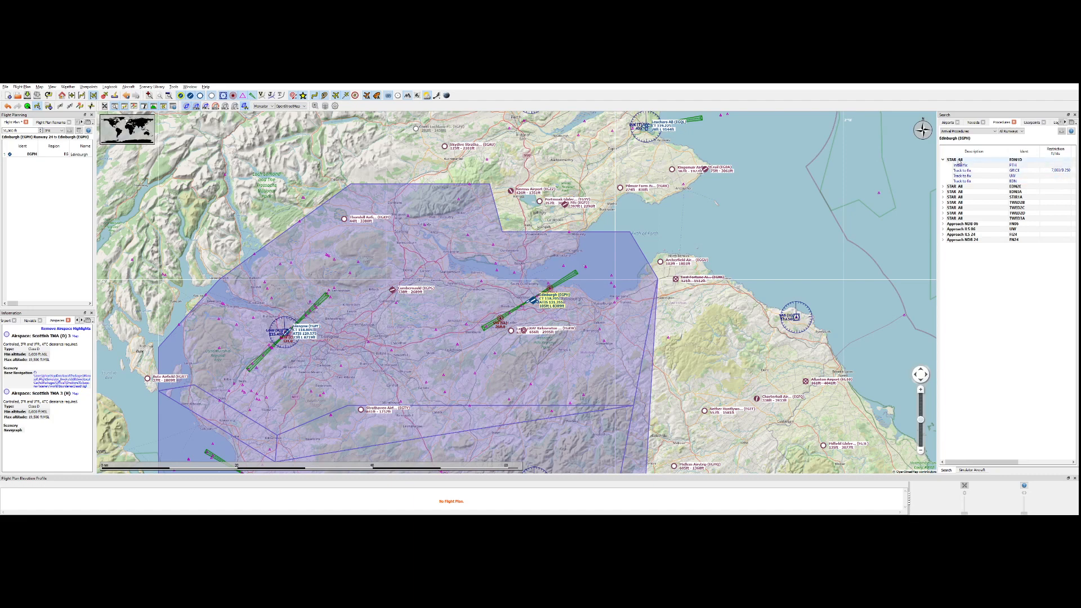
click(960, 160)
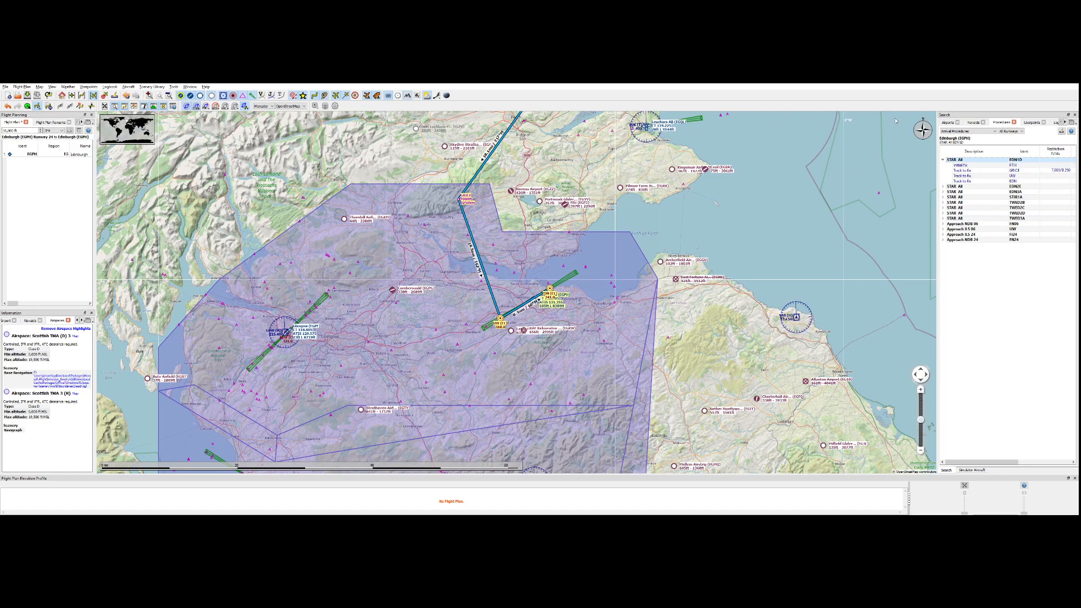
drag(884, 141, 876, 270)
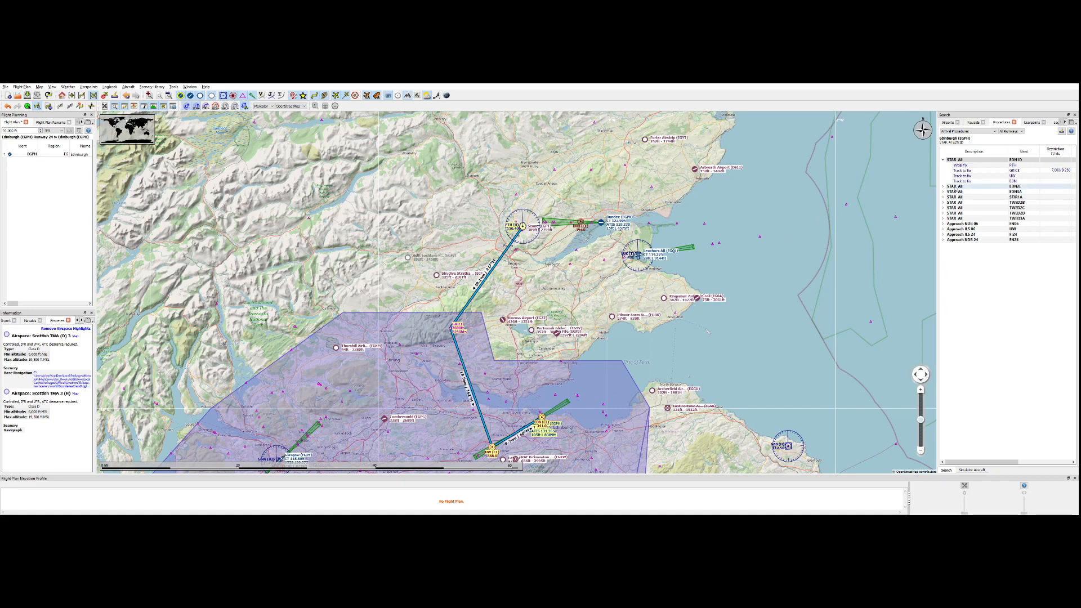
Preview the next two STARs in the list, then return to the EDN1D preview for comparison.
click(956, 186)
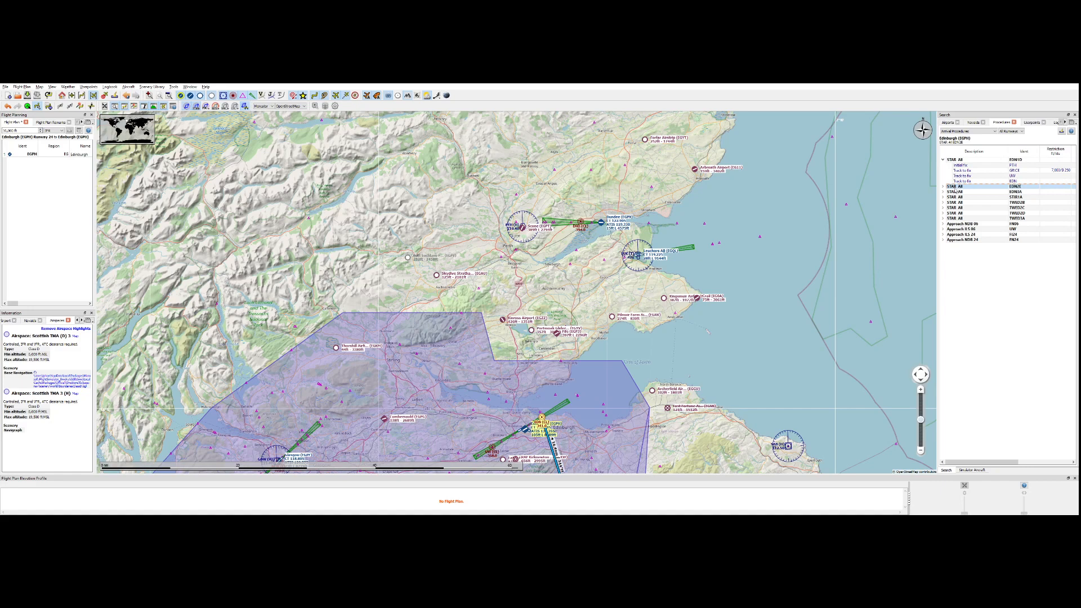
click(955, 192)
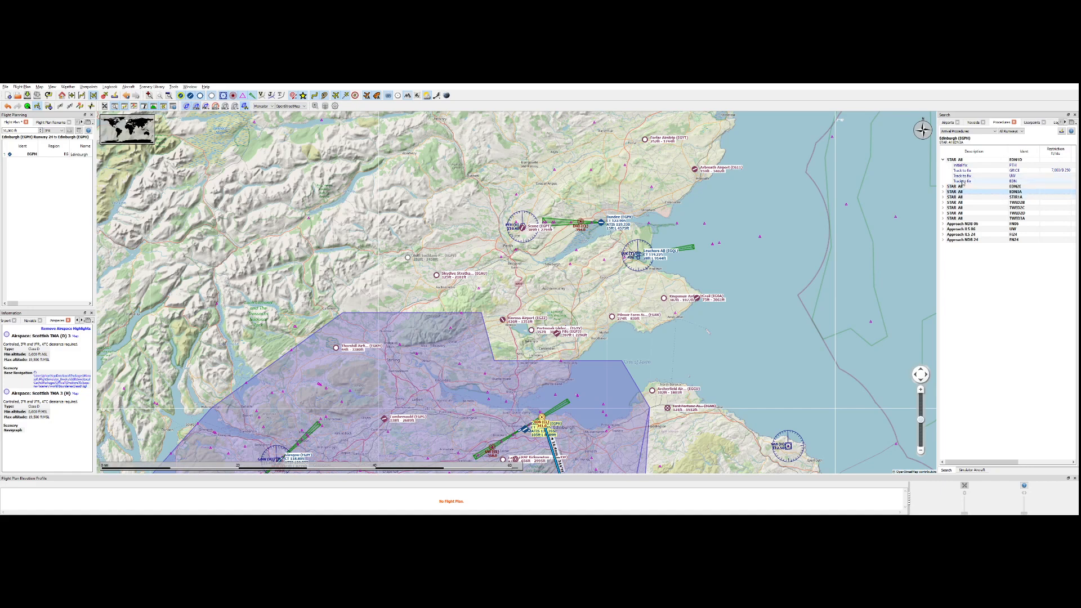
click(958, 161)
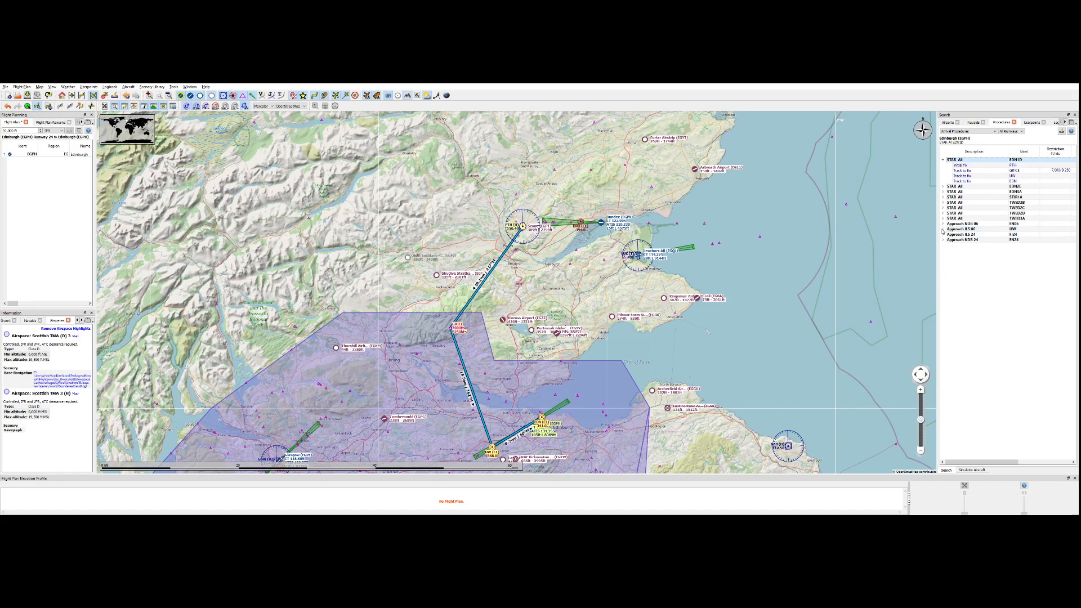
Add STAR EDN1D and the ILS 06 approach to the flight plan, expanding the approach legs.
click(943, 229)
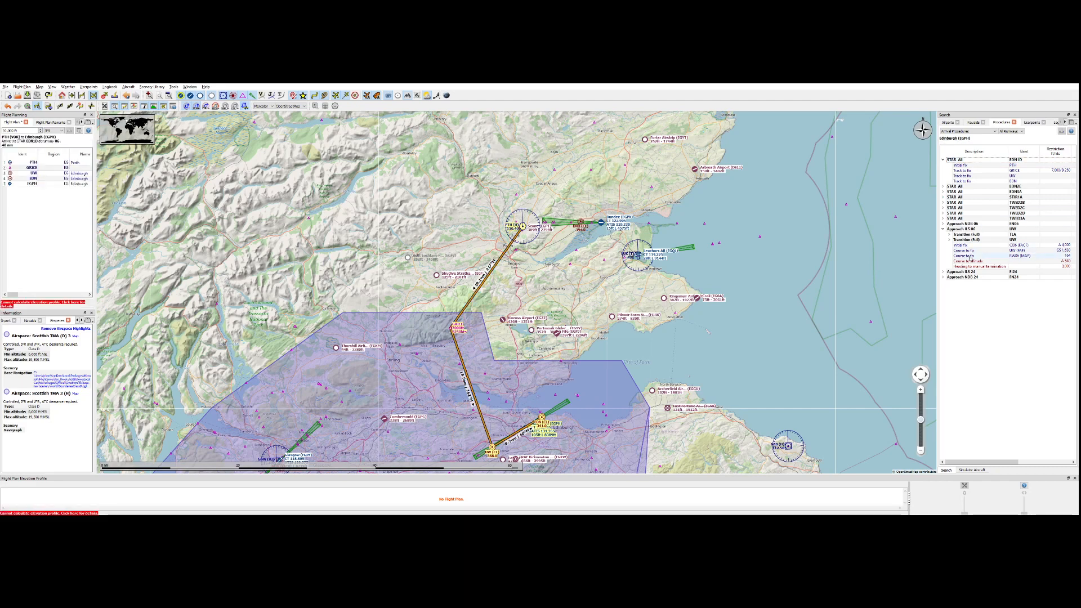
click(964, 230)
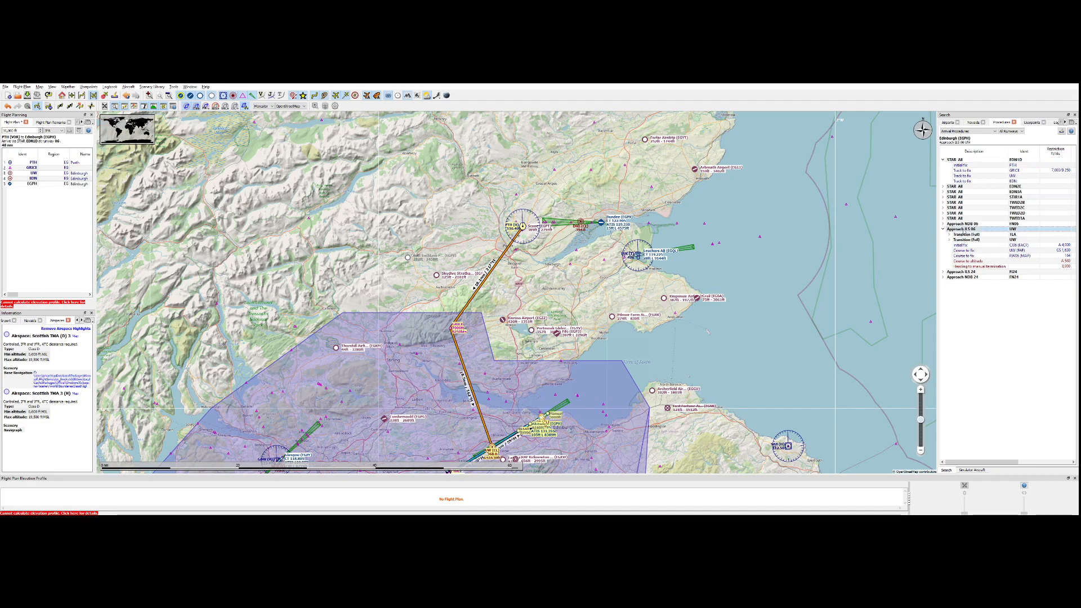
click(979, 255)
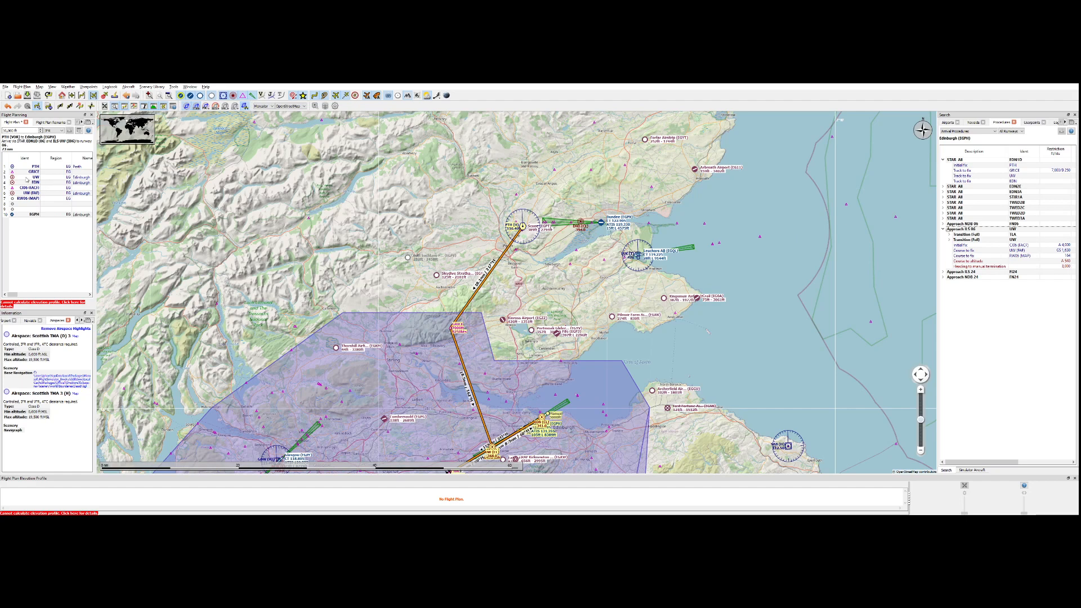
Delete the ILS 06 approach and the EDN1D arrival from the flight plan.
click(31, 173)
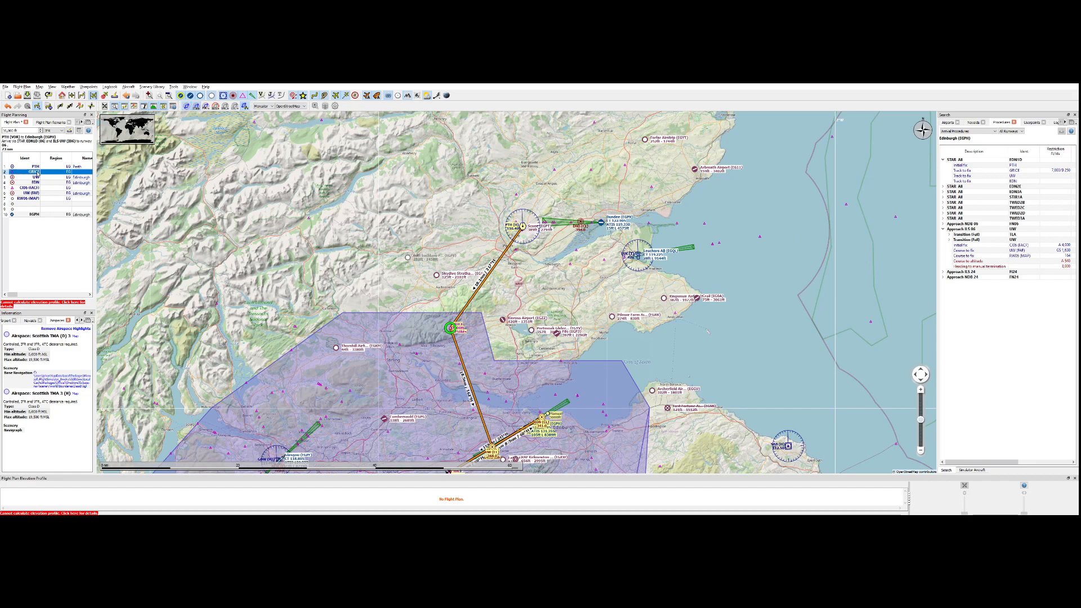
click(26, 193)
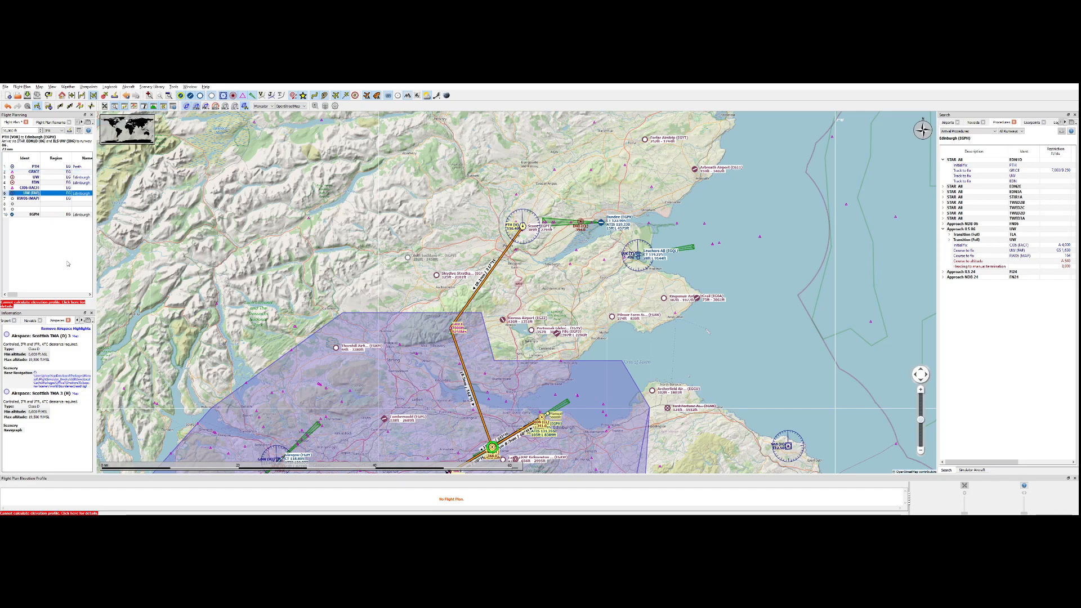
key(Delete)
click(32, 168)
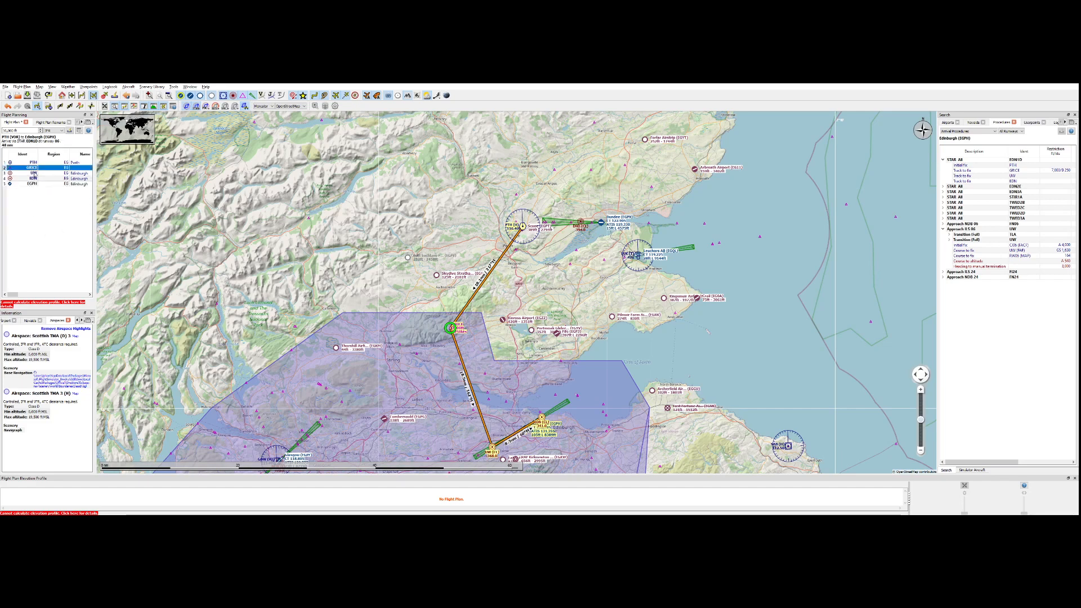
key(Delete)
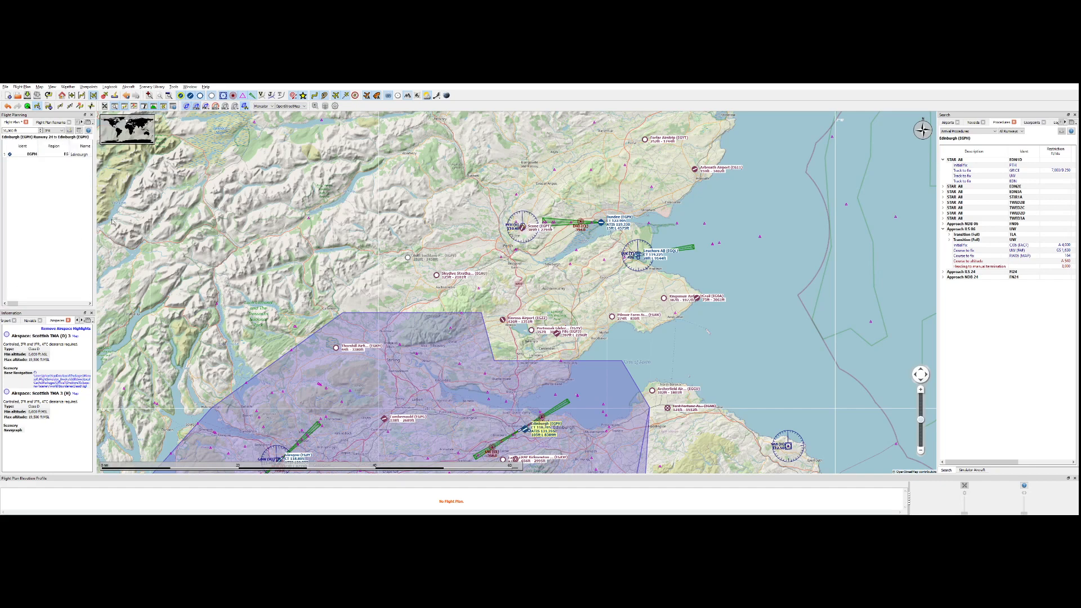
Preview the STAR EDN1D route on the map again.
click(959, 161)
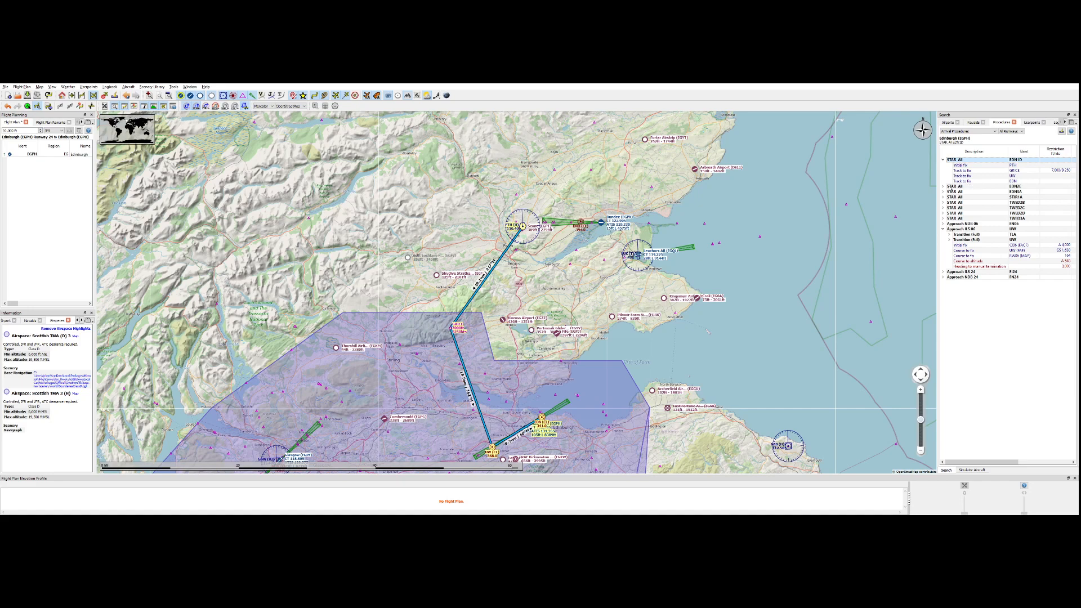
Add STAR EDN1D to the flight plan, followed by the ILS 06 approach with the UW transition.
click(950, 189)
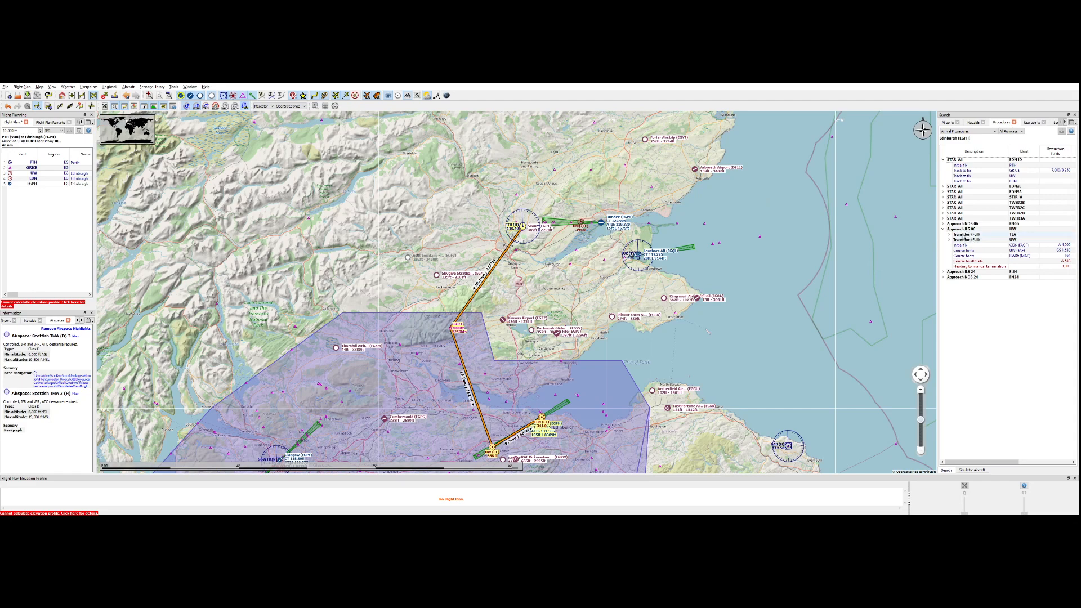
click(969, 241)
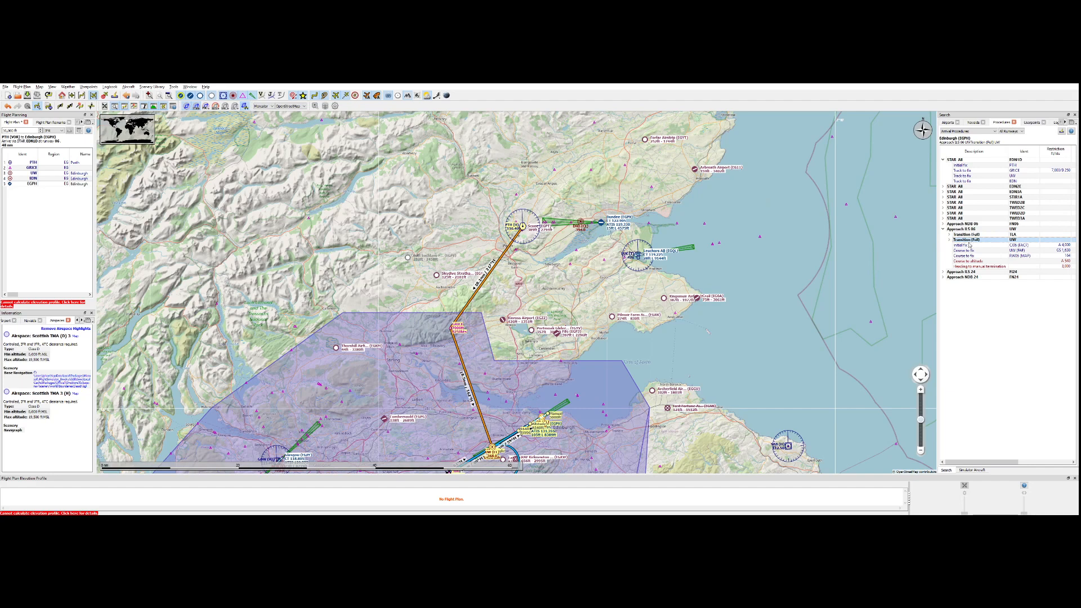
click(954, 265)
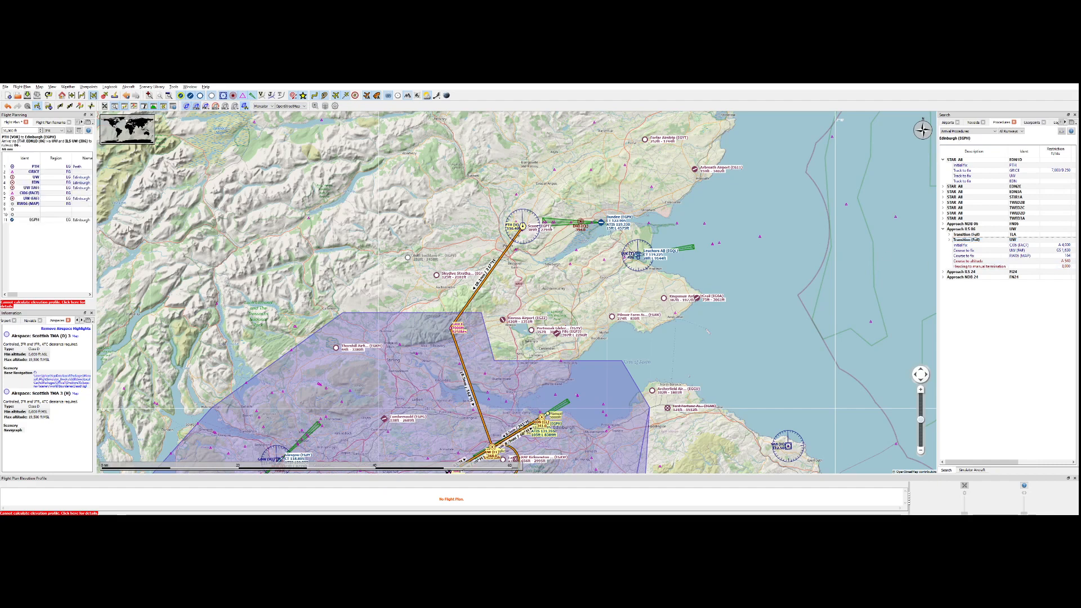
drag(451, 356, 523, 260)
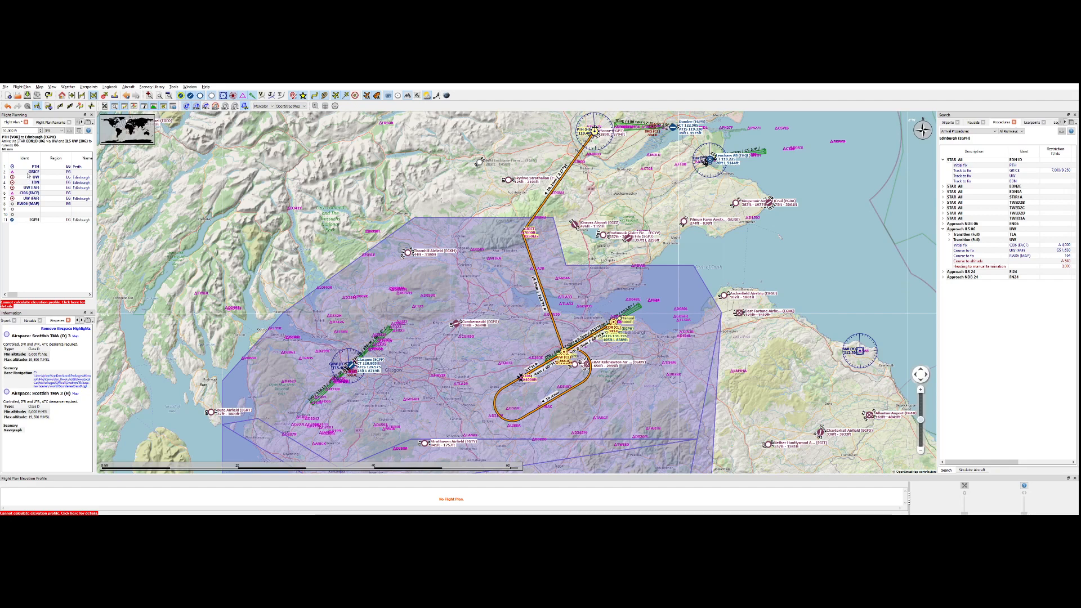
Delete the EDN1D arrival from the flight plan and examine the ILS 06 approach legs on the map.
click(32, 172)
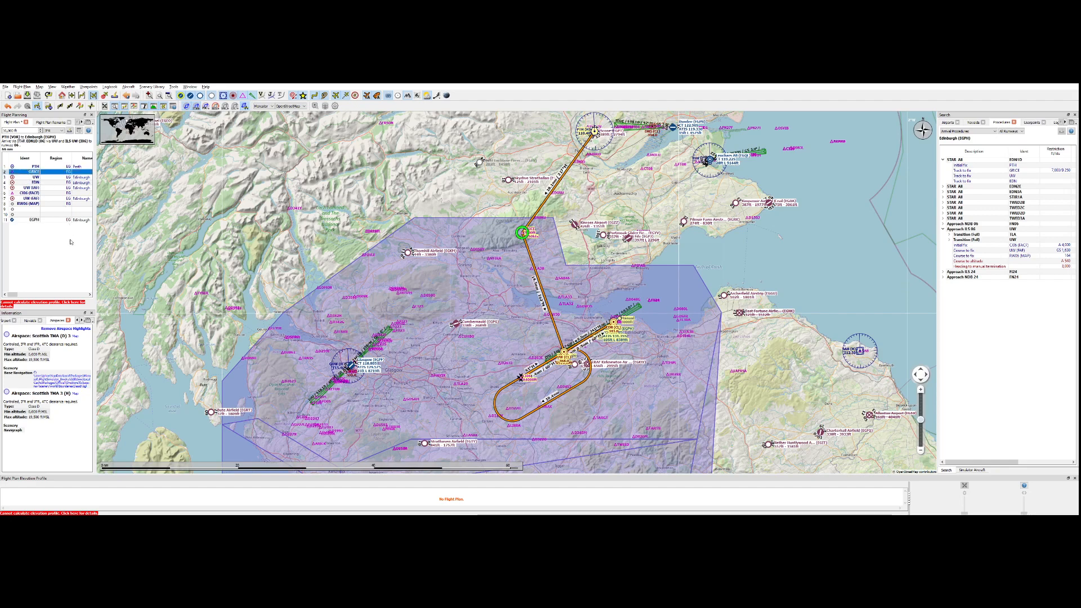
key(Delete)
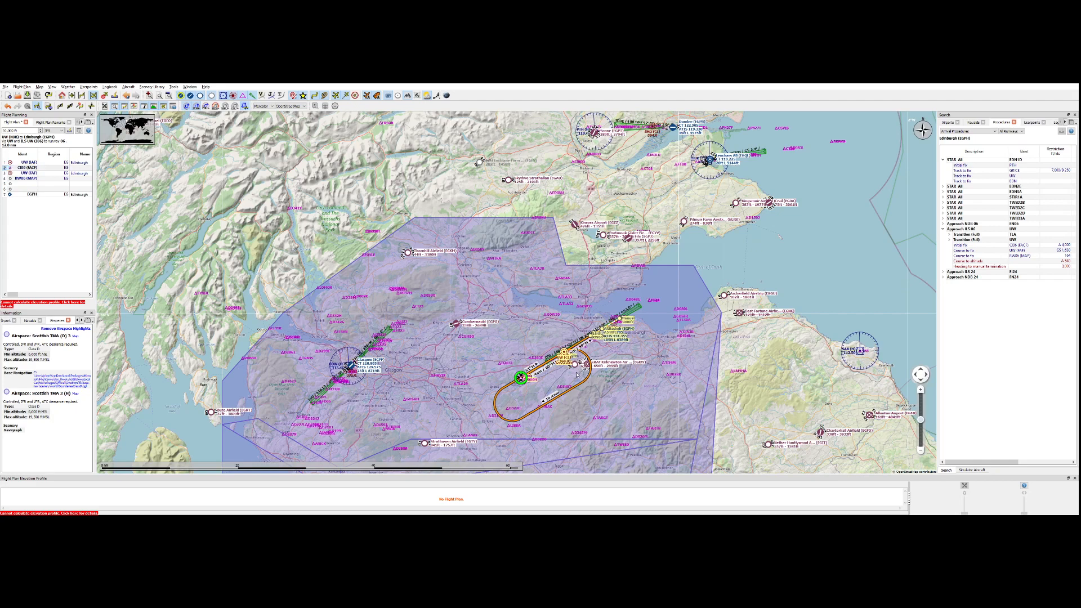
scroll(577, 372, up, 2)
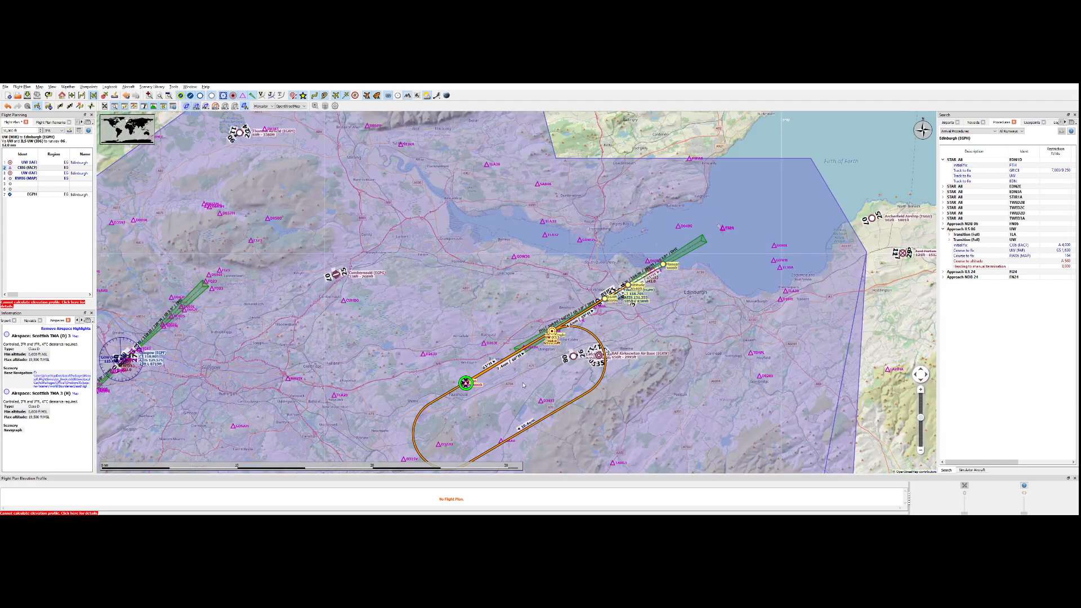